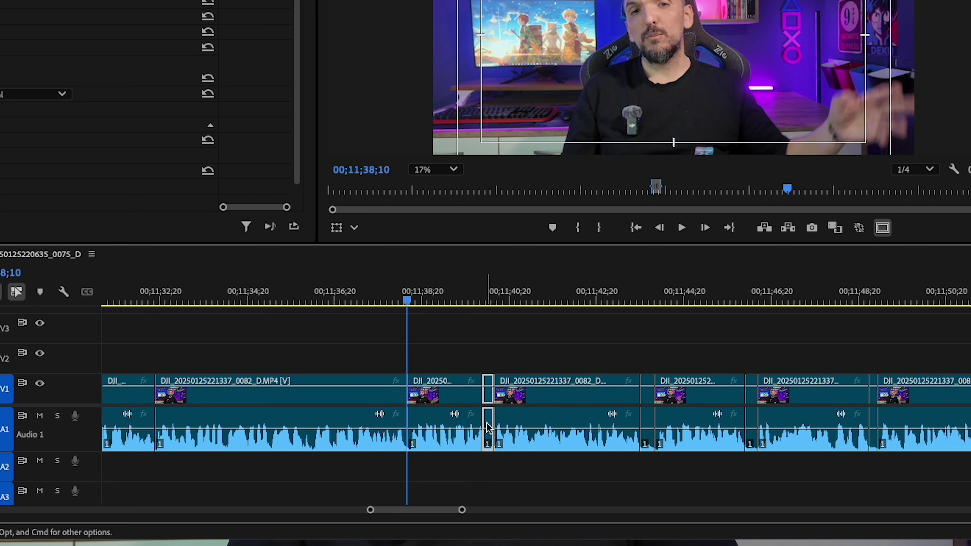
- Ripple-delete the short leftover segments between the talking clips on V1 and A1, closing the gaps
click(634, 425)
key(shift+Delete)
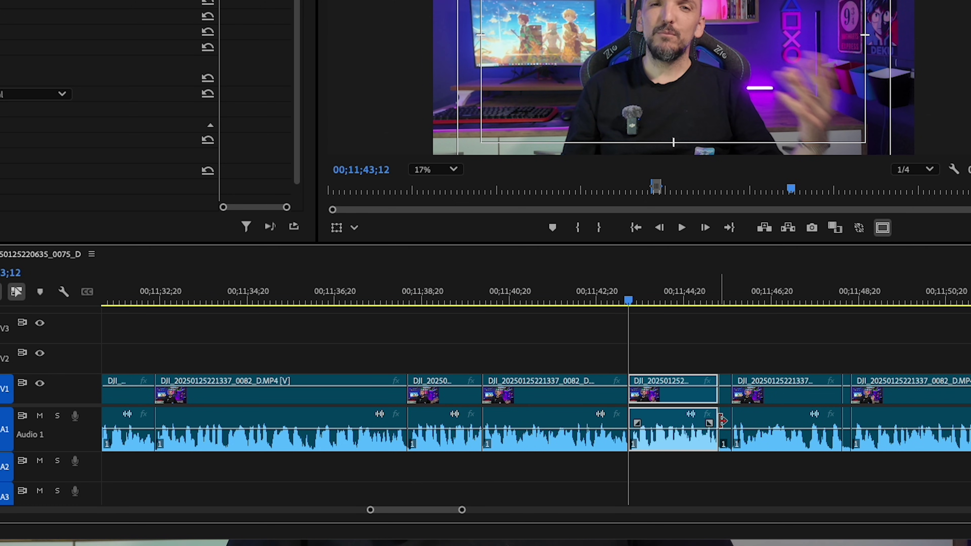
click(725, 425)
key(shift+Delete)
click(823, 421)
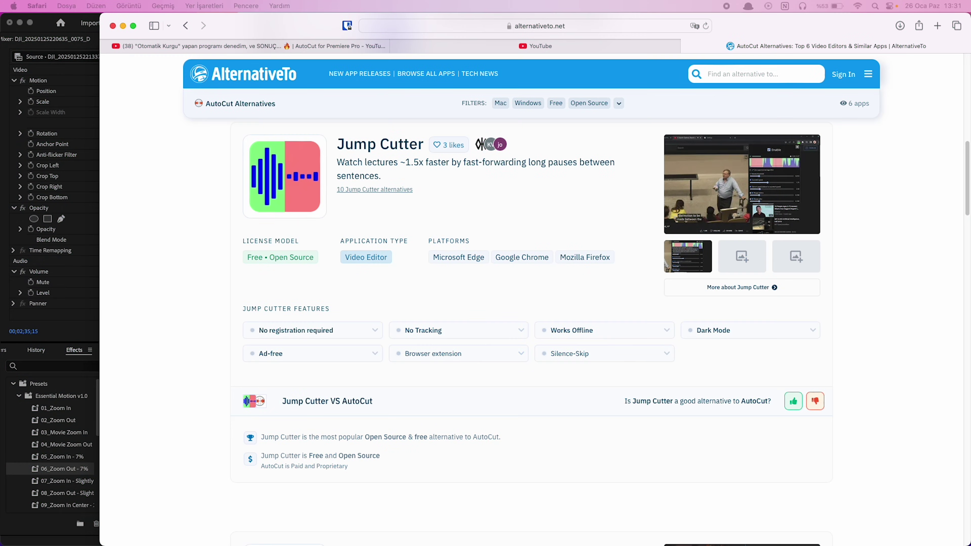
- Examine the AutoCut alternatives listed on AlternativeTo, checking each tool's licence model, platforms and features
scroll(532, 307, down, 7)
scroll(532, 306, down, 3)
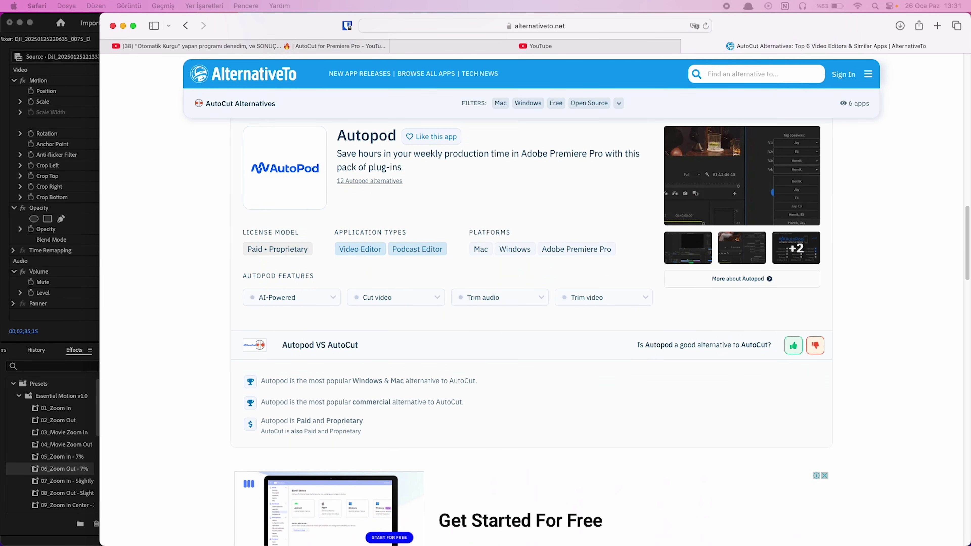
scroll(531, 306, down, 10)
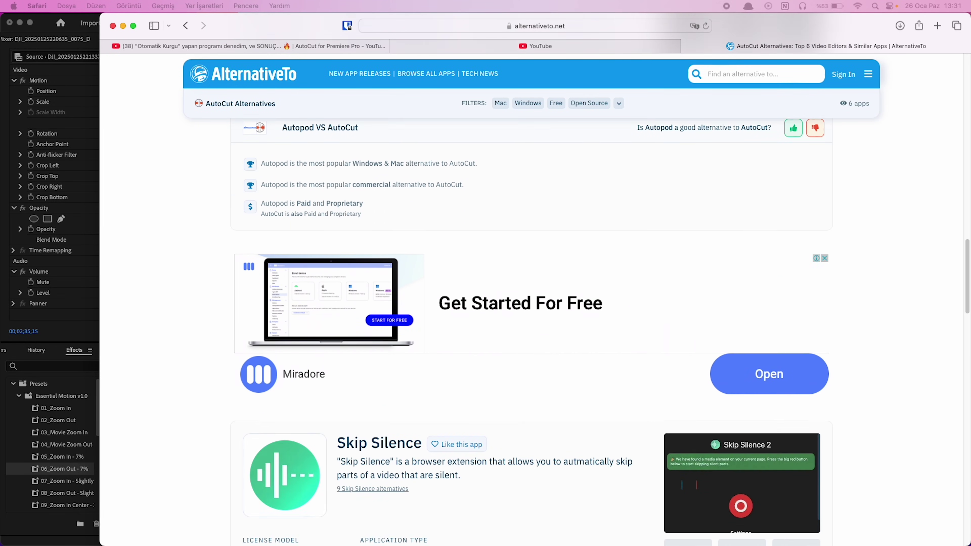
scroll(532, 306, down, 2)
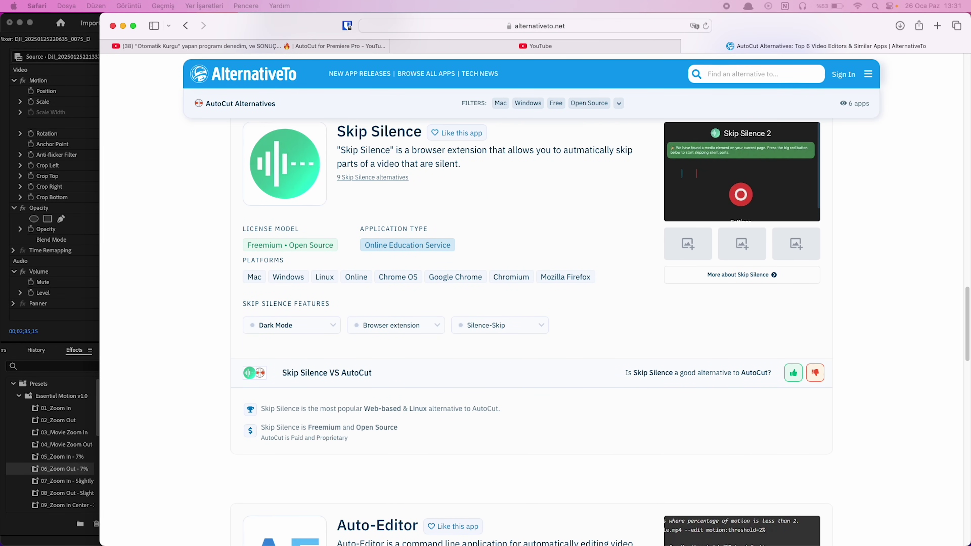
scroll(531, 306, down, 9)
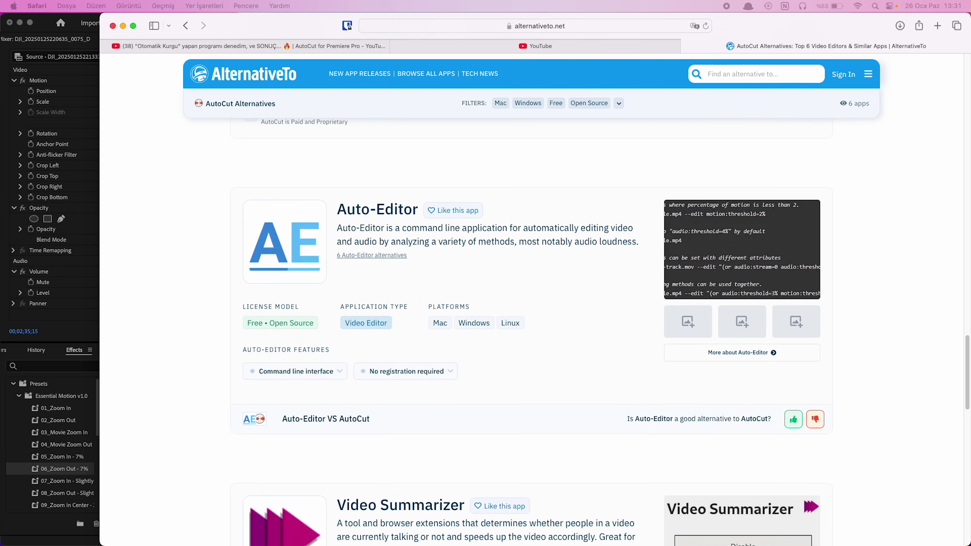
scroll(532, 306, down, 7)
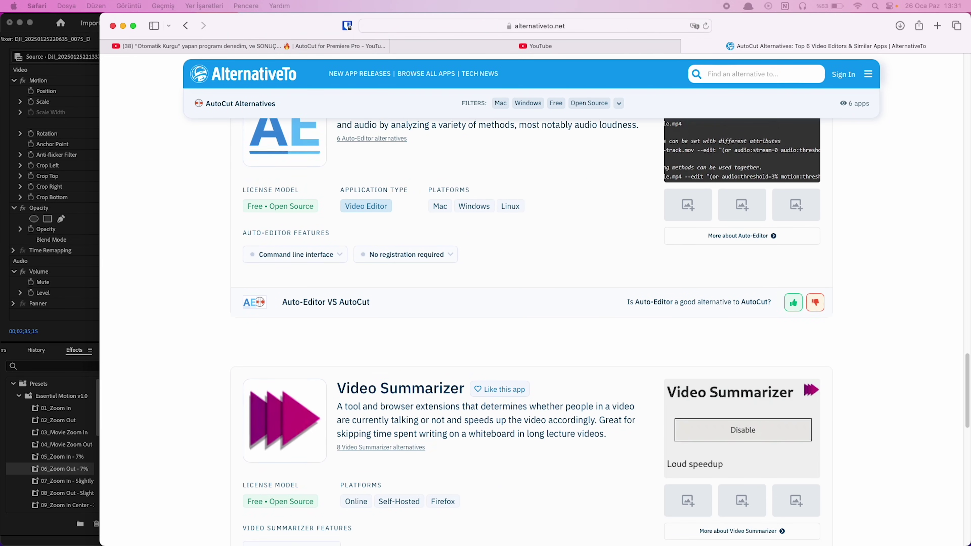
scroll(531, 306, down, 8)
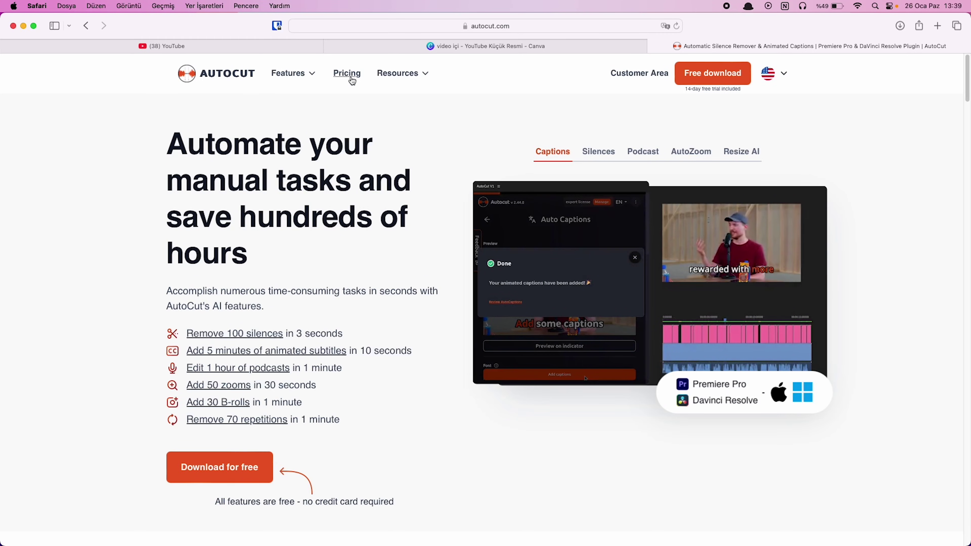
- Open AutoCut's pricing and examine the yearly price of the Basic Plan
click(349, 73)
scroll(466, 147, down, 3)
click(540, 149)
click(460, 150)
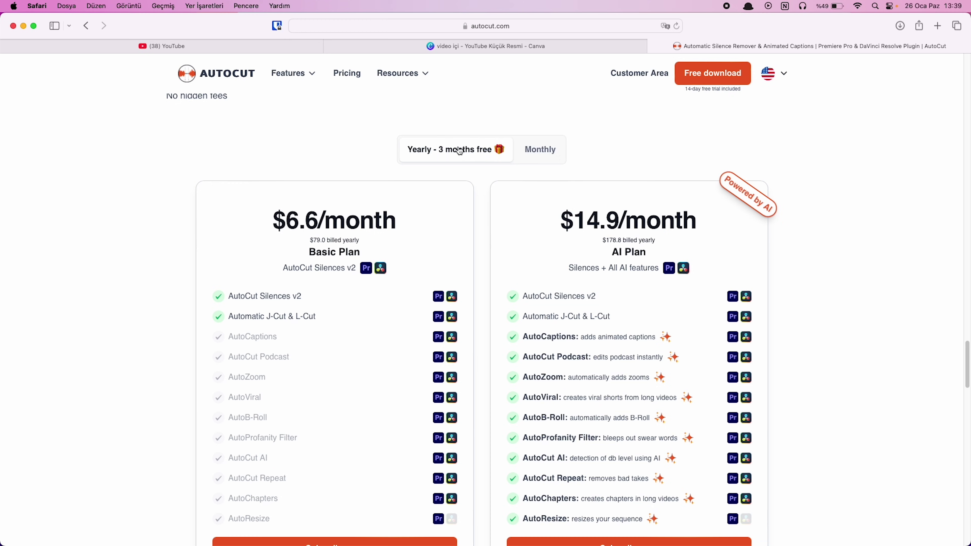
drag(271, 224, 400, 218)
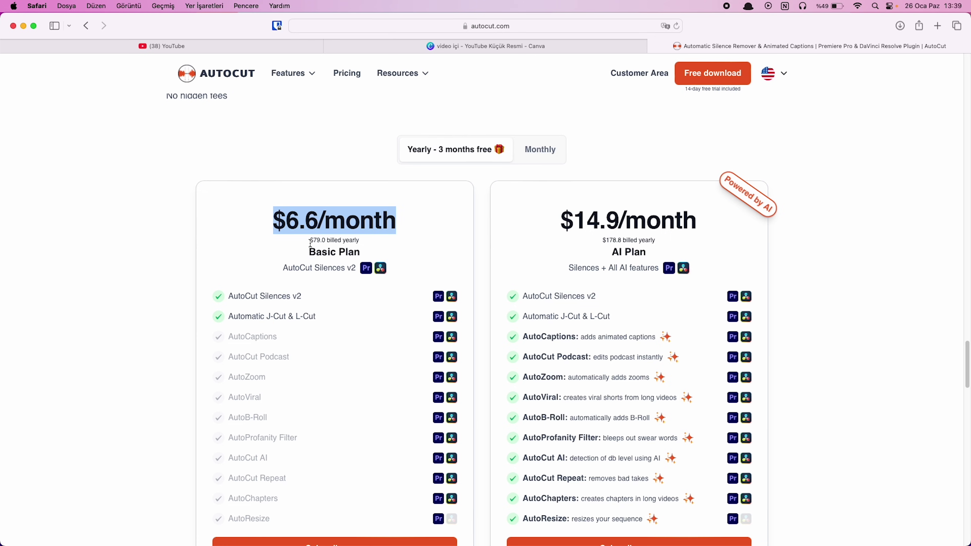
drag(311, 242, 333, 241)
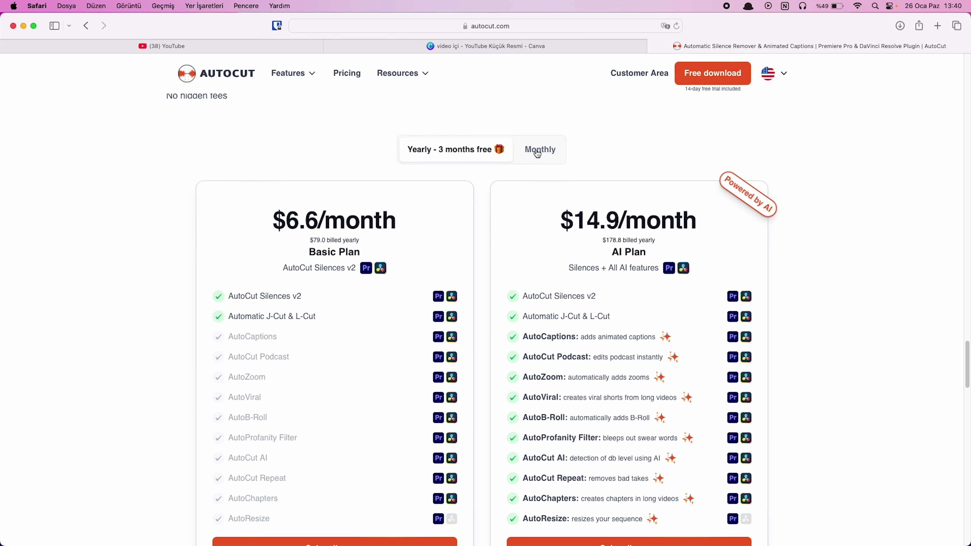
- Switch the pricing to monthly billing and compare the prices and included features of the Basic and AI plans
click(540, 149)
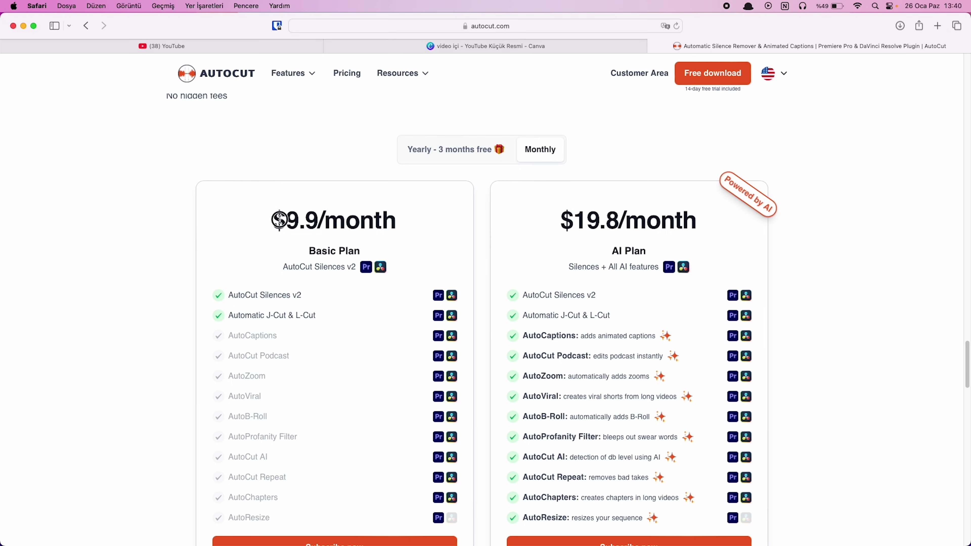
drag(299, 221, 379, 220)
drag(215, 288, 303, 318)
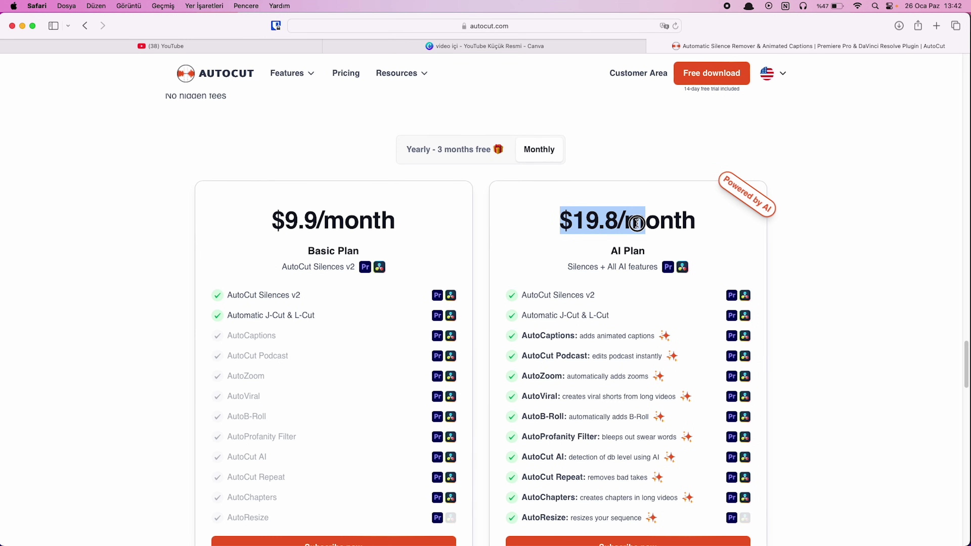
drag(681, 222, 746, 520)
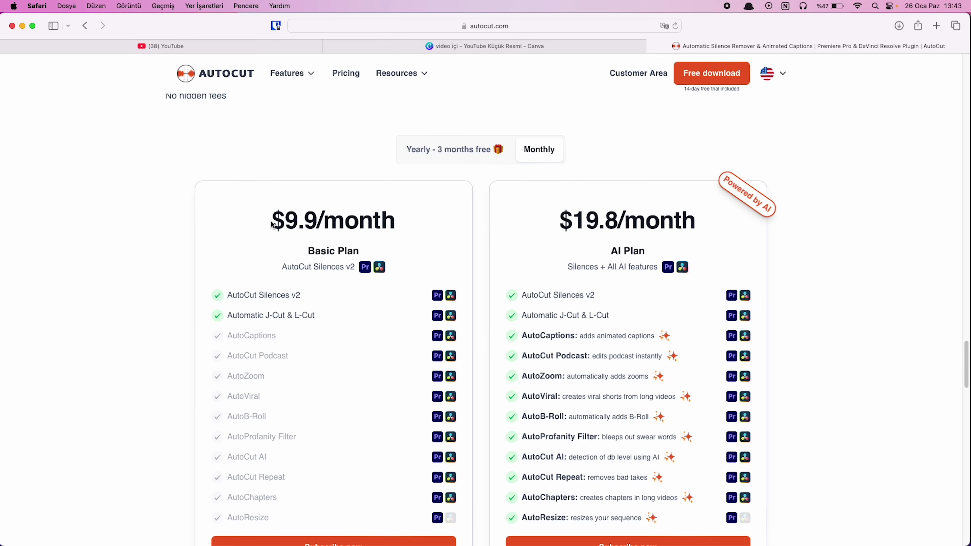
drag(280, 218, 408, 310)
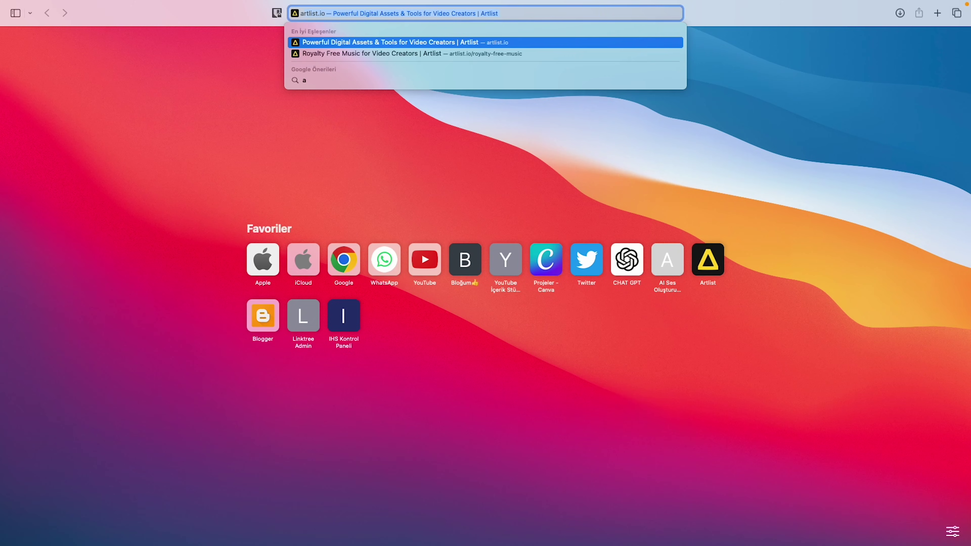
- Go to autocut.com and download the macOS version of AutoCut for Premiere Pro
text(utocut.com)
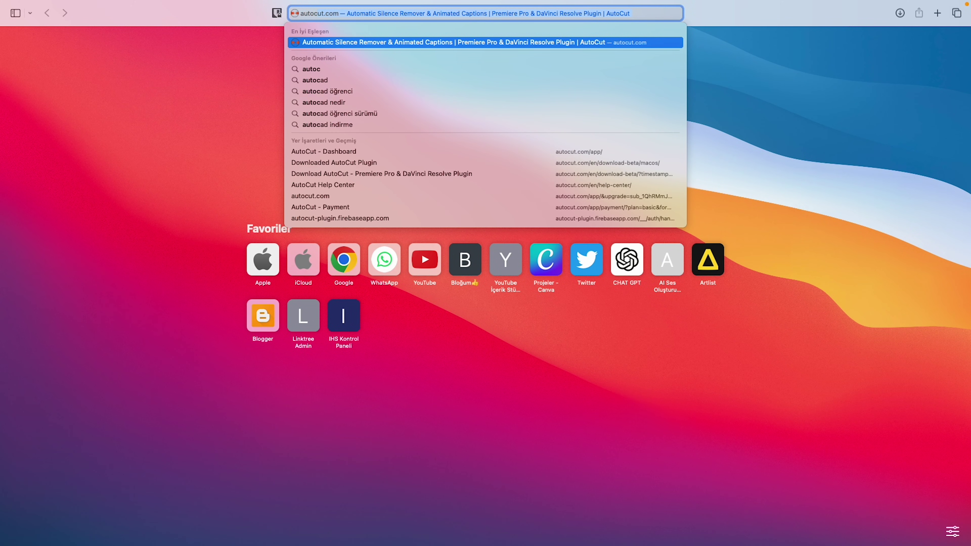
key(Return)
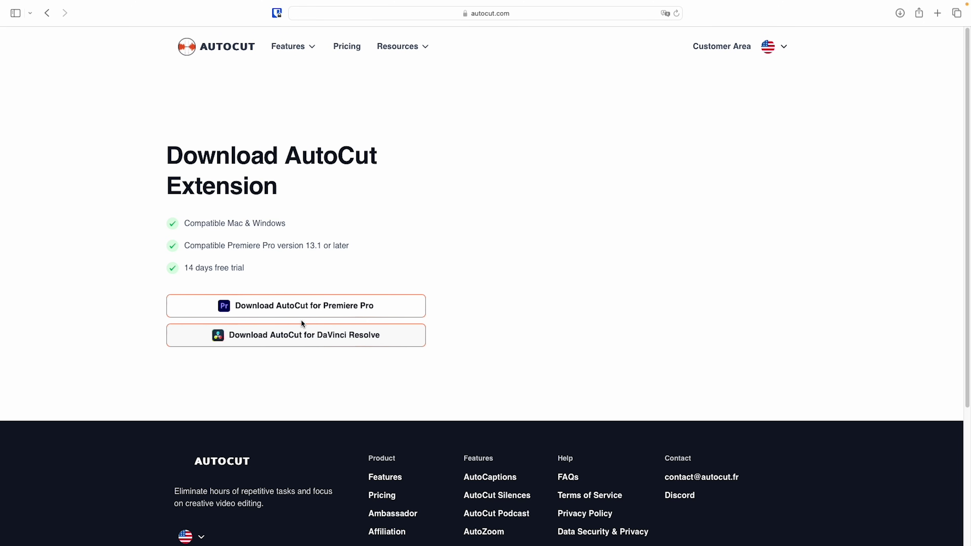
click(298, 306)
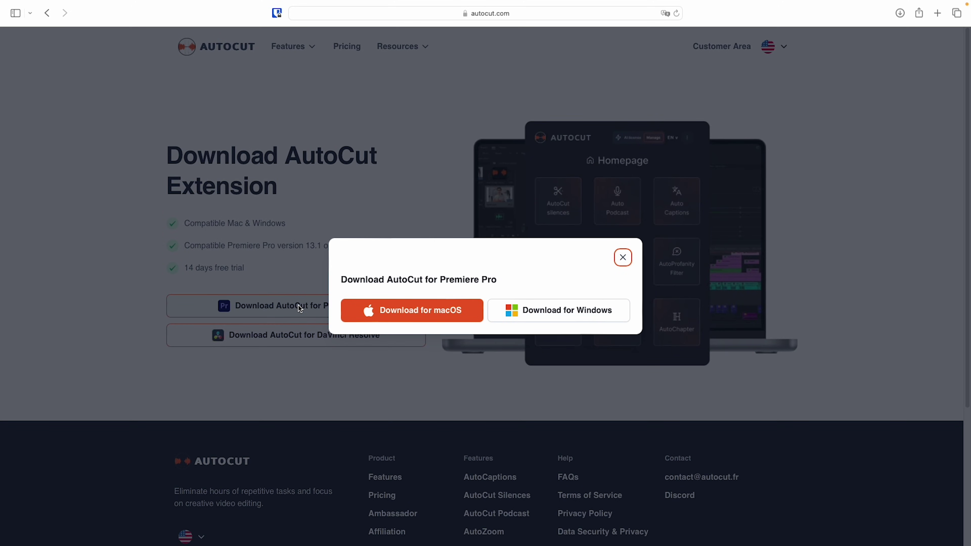
click(385, 311)
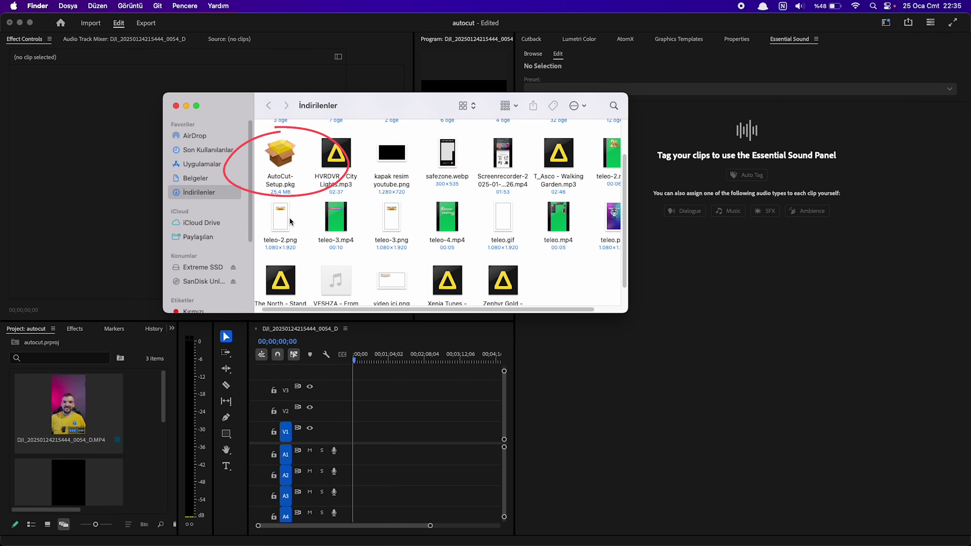
- Run AutoCut-Setup.pkg from the downloads folder and authorise the standard installation by entering the account password
click(281, 160)
double_click(282, 159)
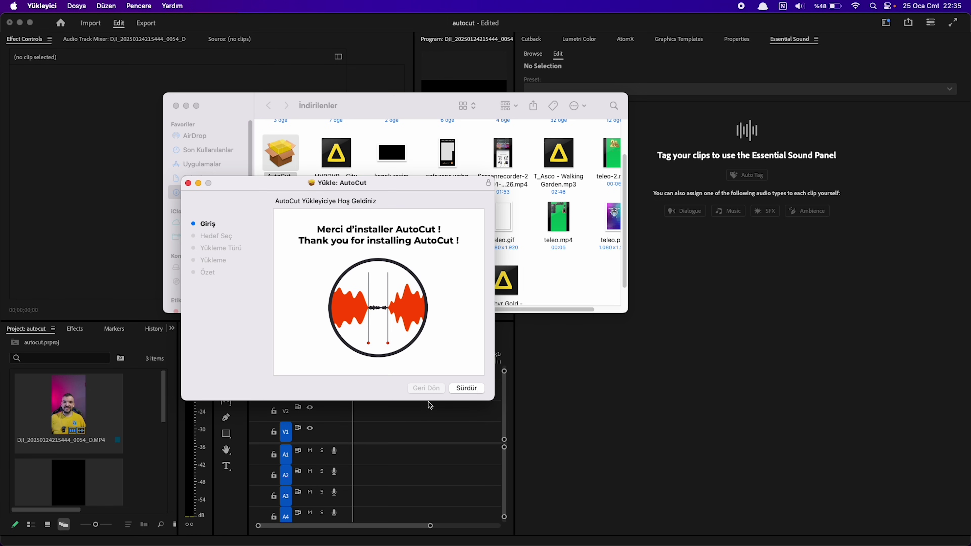
click(476, 389)
click(470, 389)
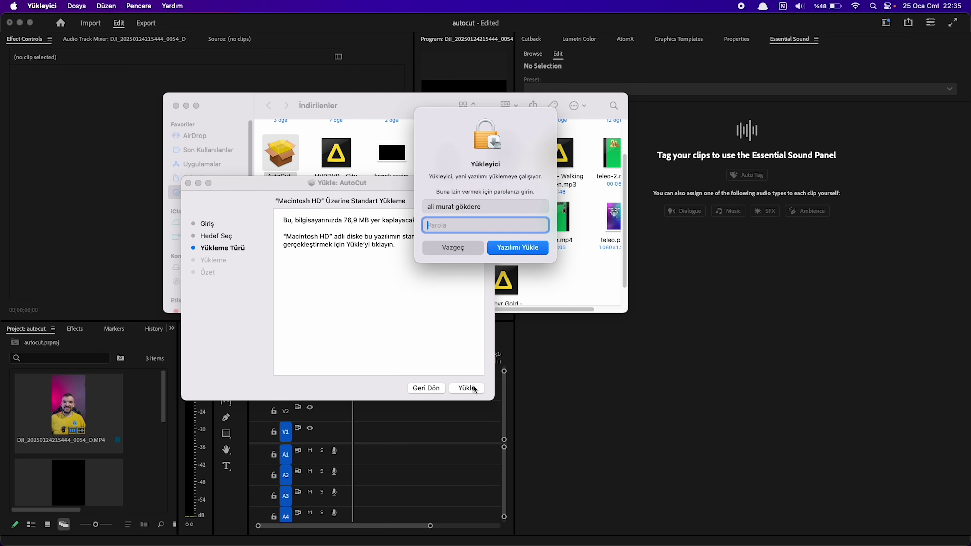
text(••)
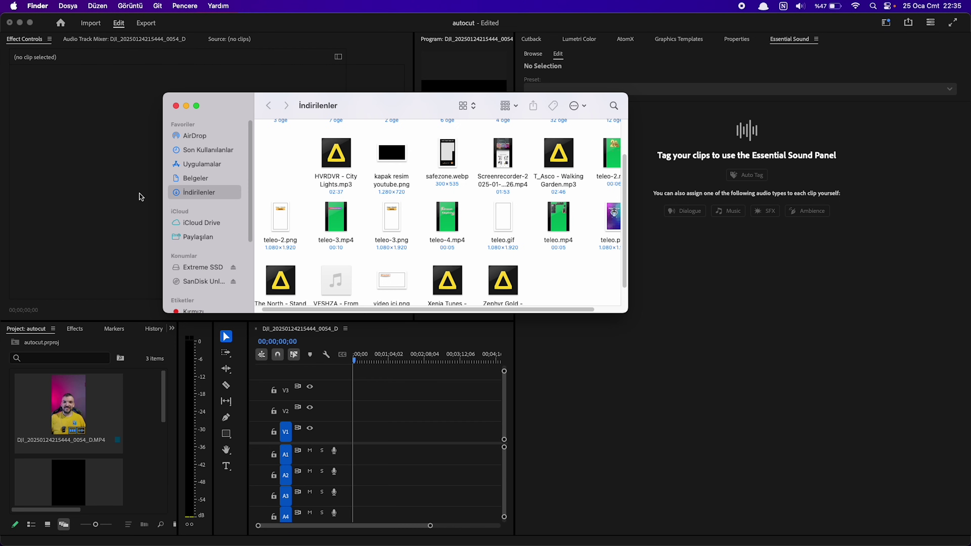
- Switch to Premiere Pro, open the AutoCut extension and dock its panel in the group containing Essential Sound
click(161, 220)
key(ctrl+Up)
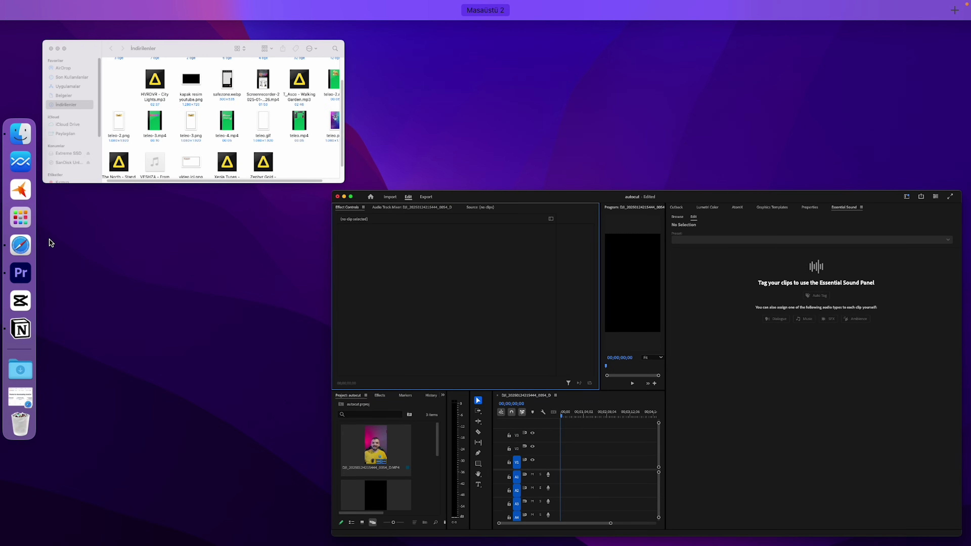
click(28, 252)
key(super+h)
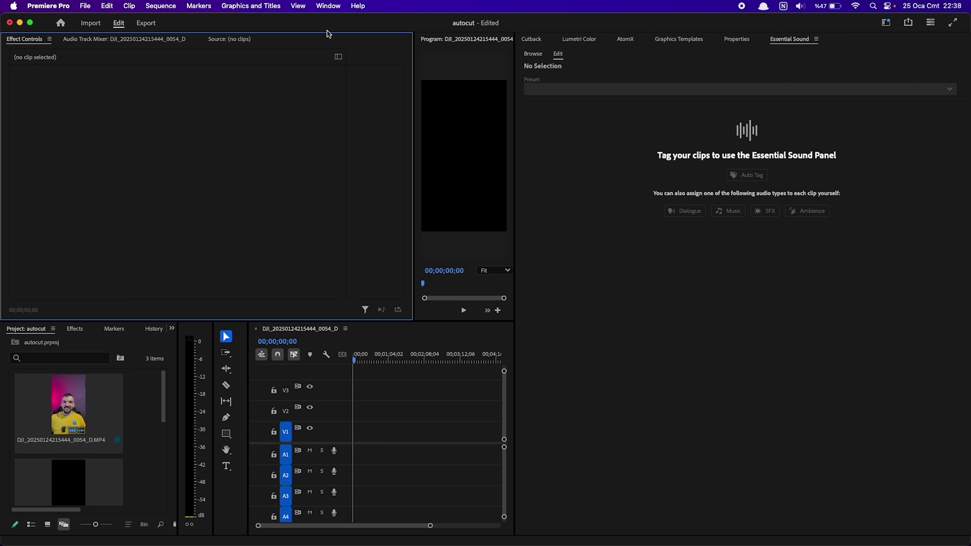
click(329, 6)
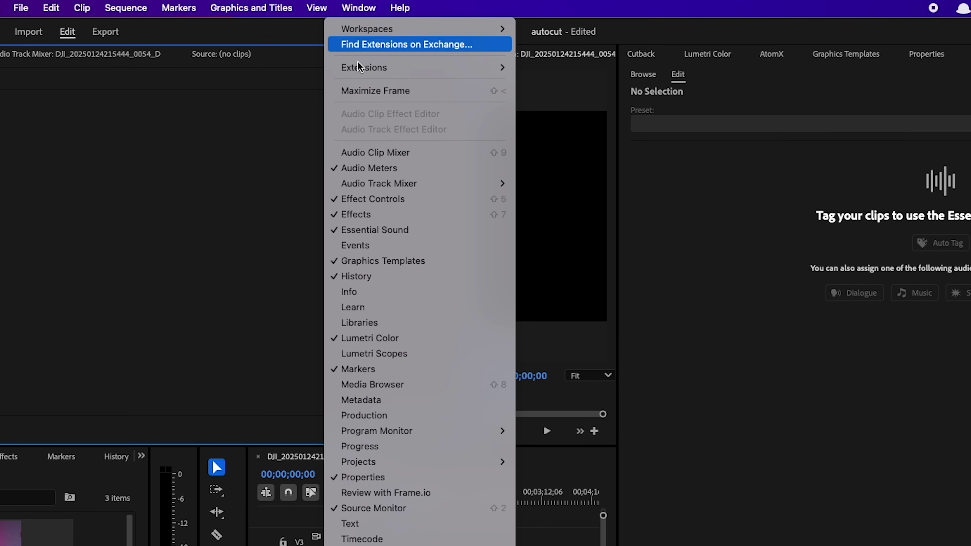
mouse_move(361, 74)
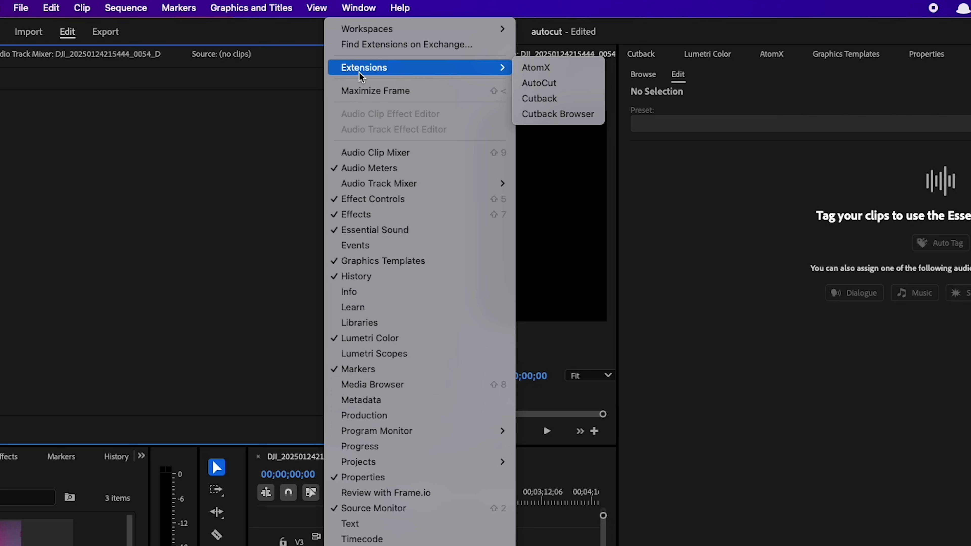
click(554, 88)
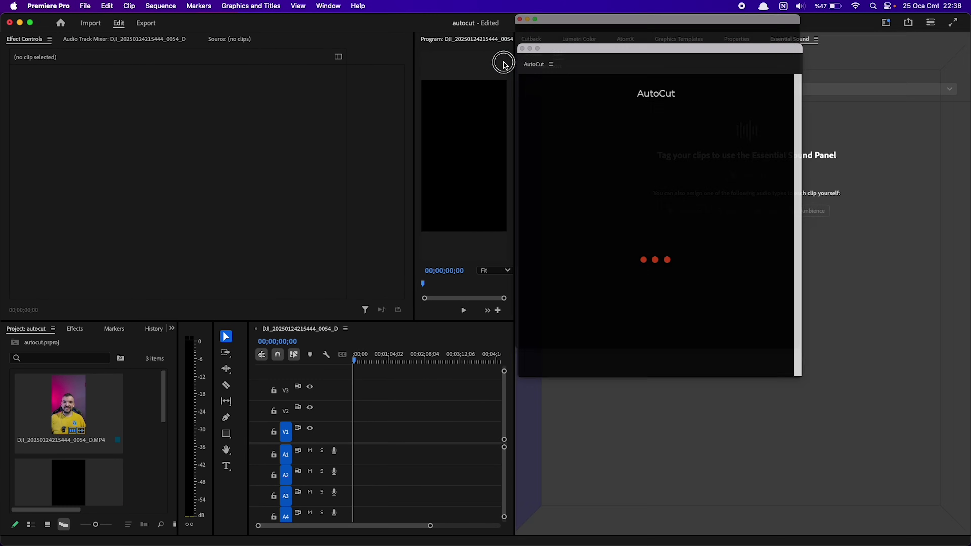
drag(551, 37, 855, 44)
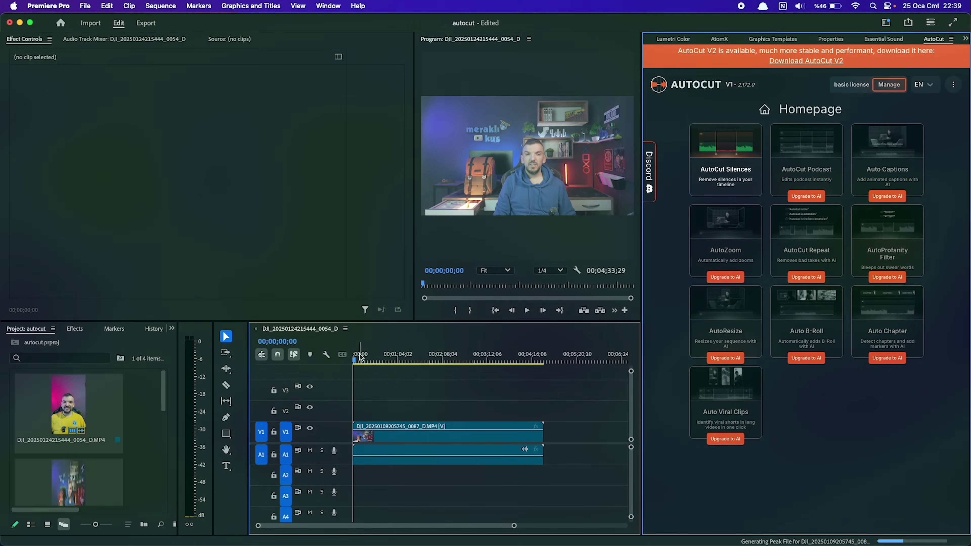
- Return the playhead to the sequence start, then expand audio track A1 and widen the timeline panel to inspect the clip's waveform
click(363, 356)
drag(365, 357, 336, 358)
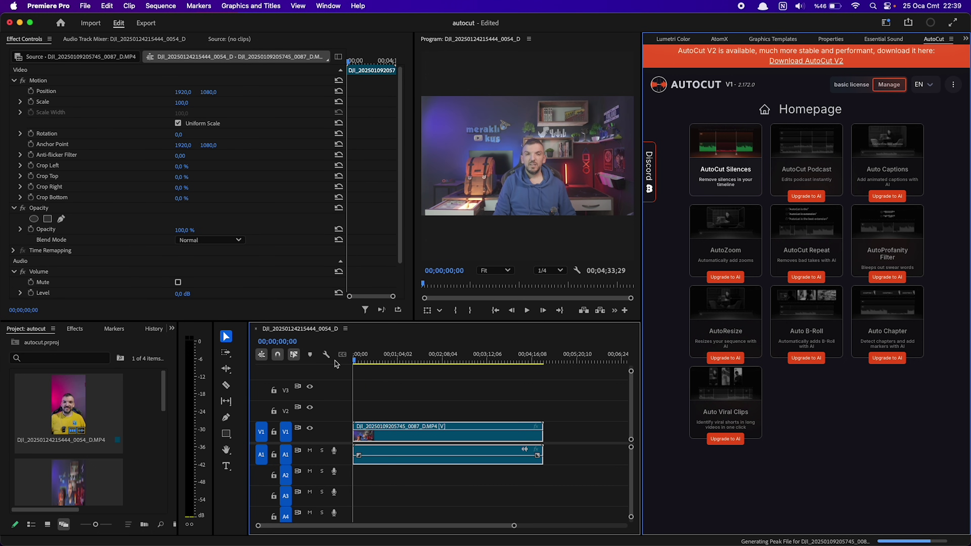
double_click(344, 470)
double_click(344, 459)
drag(249, 410, 95, 410)
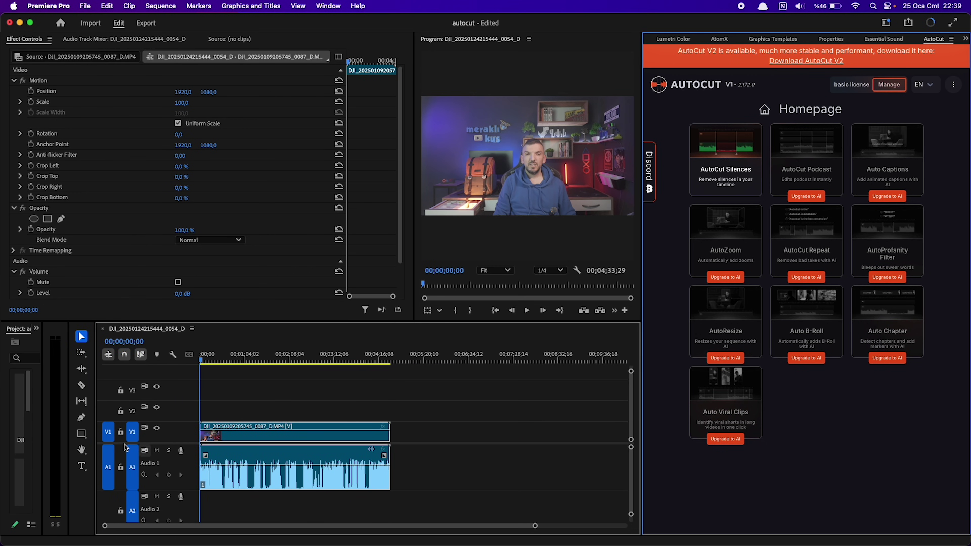
scroll(231, 479, up, 5)
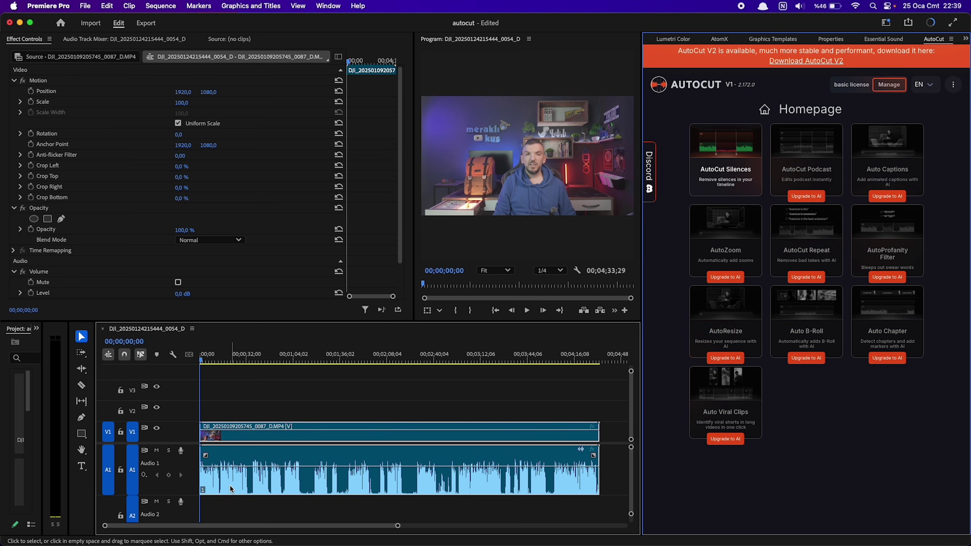
scroll(230, 485, up, 2)
scroll(230, 485, up, 1)
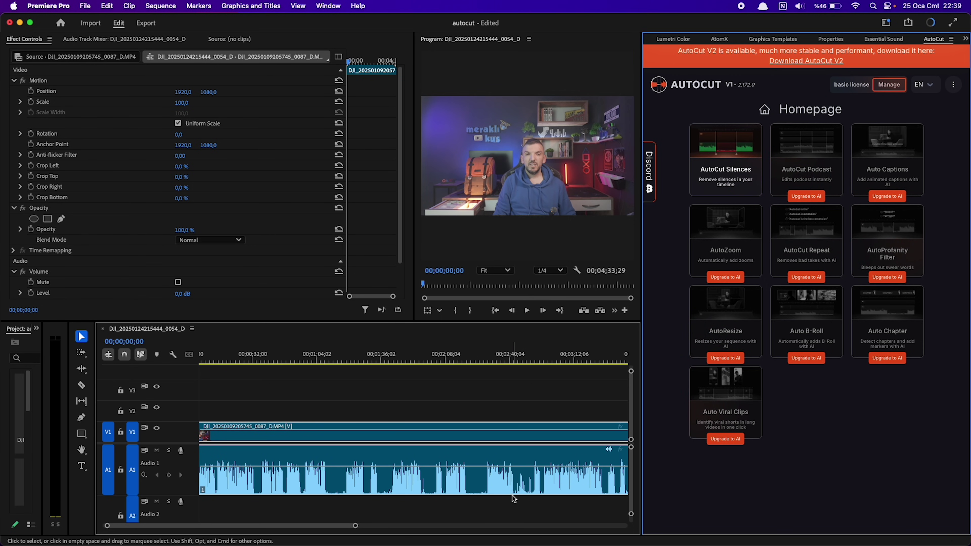
scroll(465, 475, right, 3)
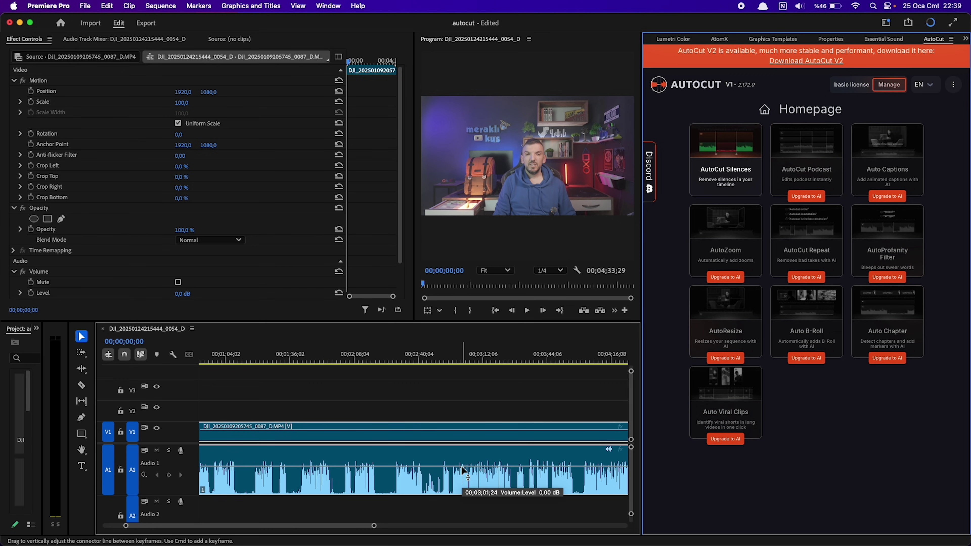
- Cut and delete the selected clip's silences with AutoCut Silences v2, keeping the Remove silences option and no transitions
click(717, 176)
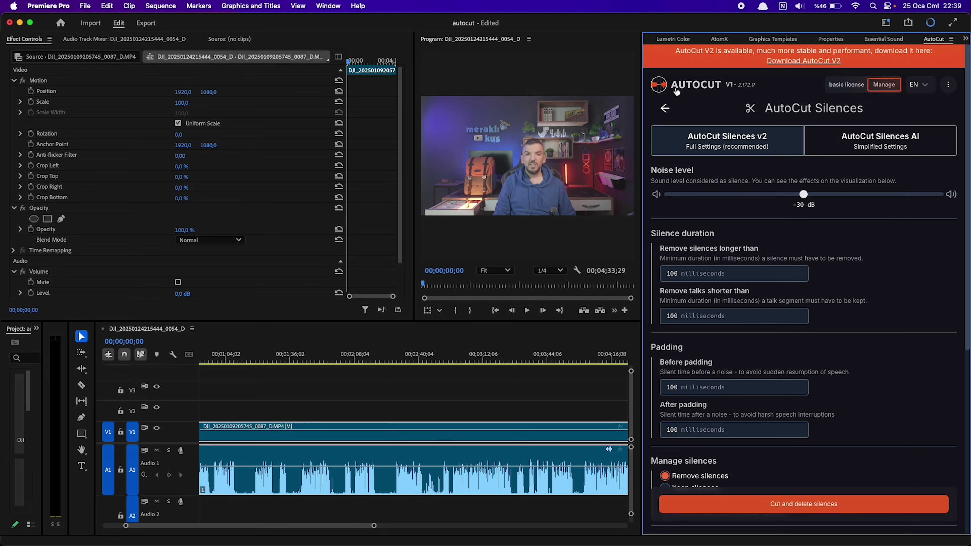
click(670, 146)
scroll(718, 427, down, 5)
scroll(734, 406, down, 3)
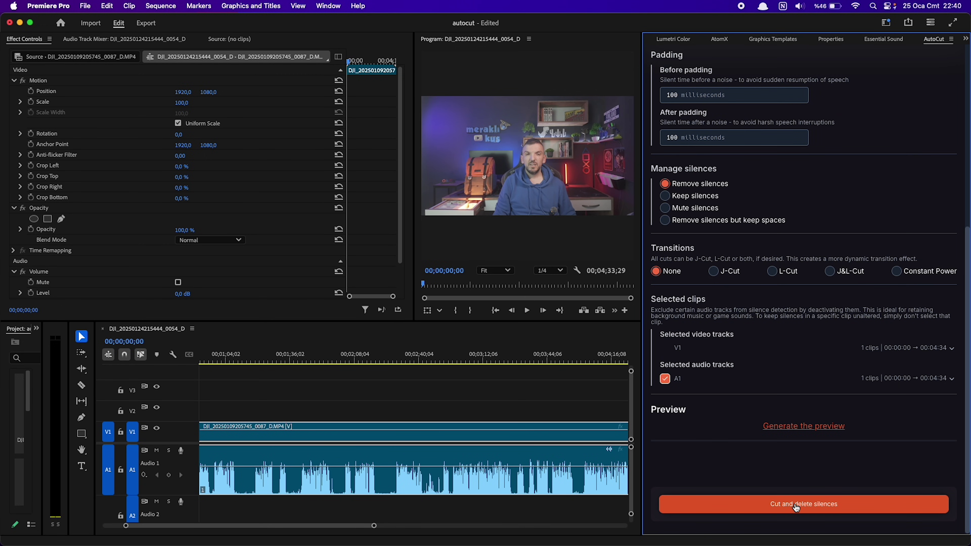
click(798, 505)
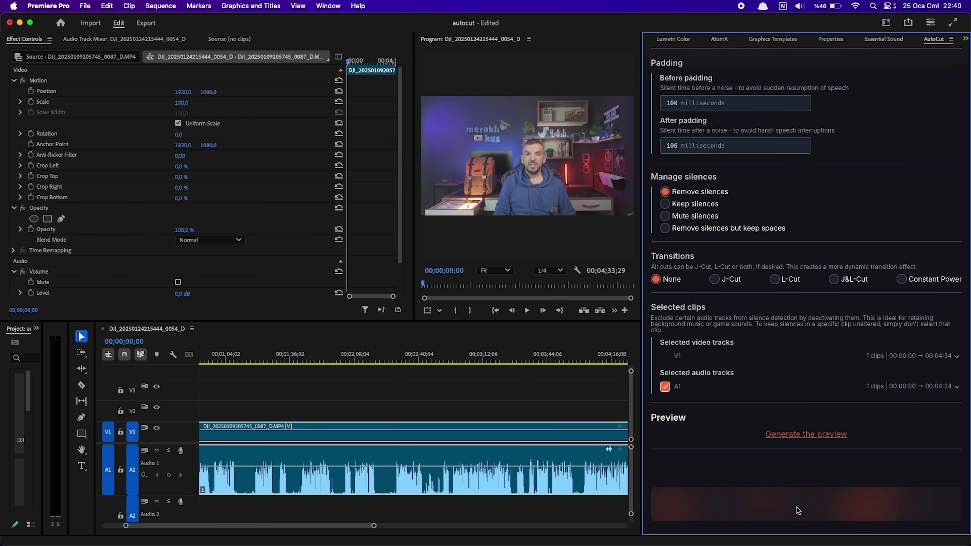